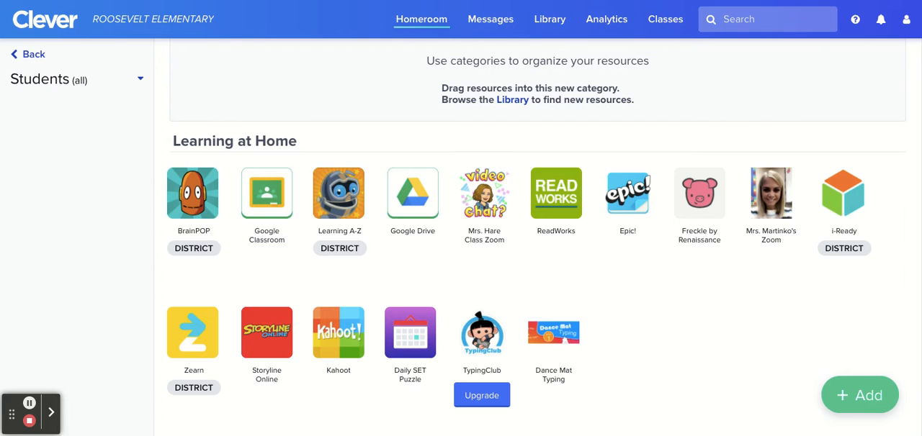
# Search the addable apps for "quiziz" and install Quizizz on the class page, closing the app panel when done
pyautogui.click(857, 396)
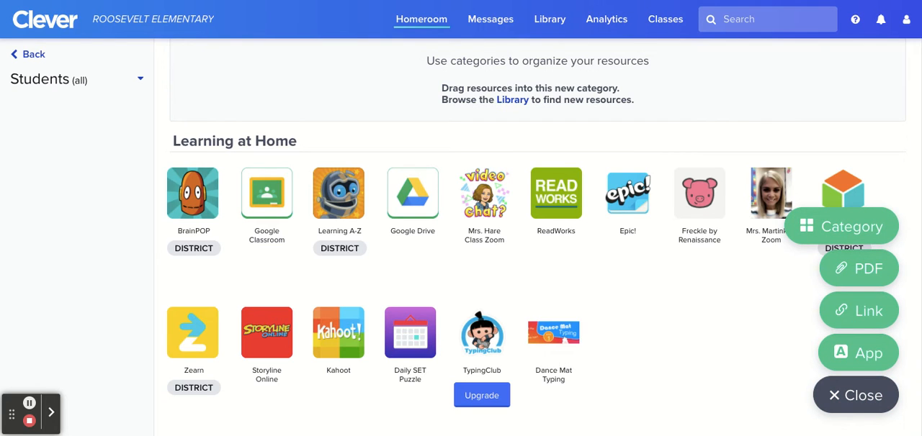
pyautogui.click(859, 363)
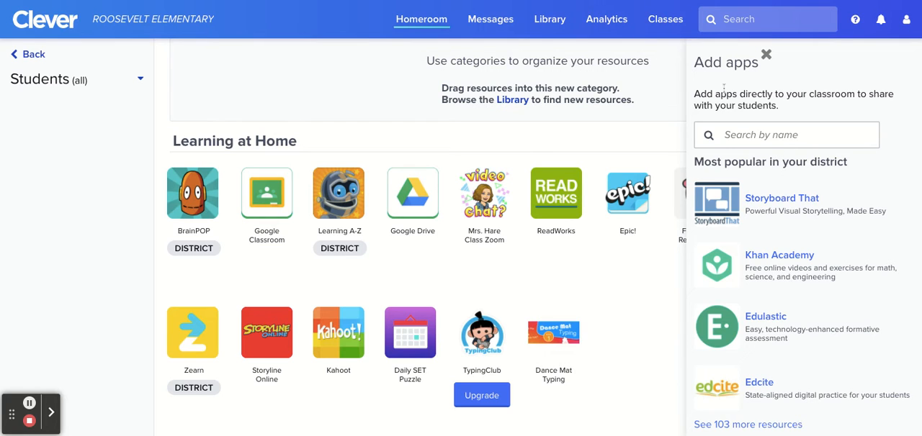
pyautogui.click(763, 137)
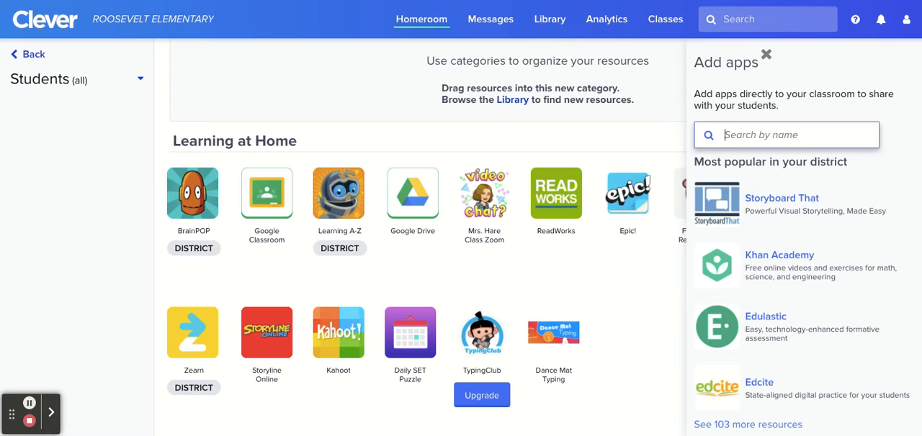
pyautogui.write('quiziz')
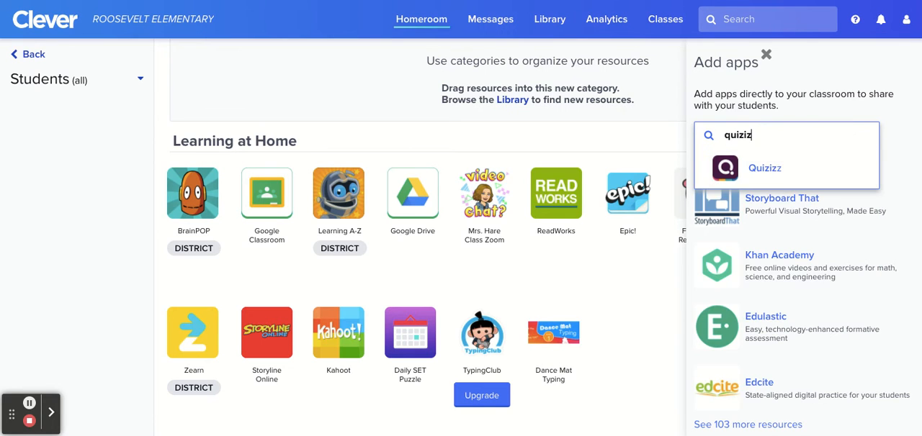
pyautogui.click(787, 176)
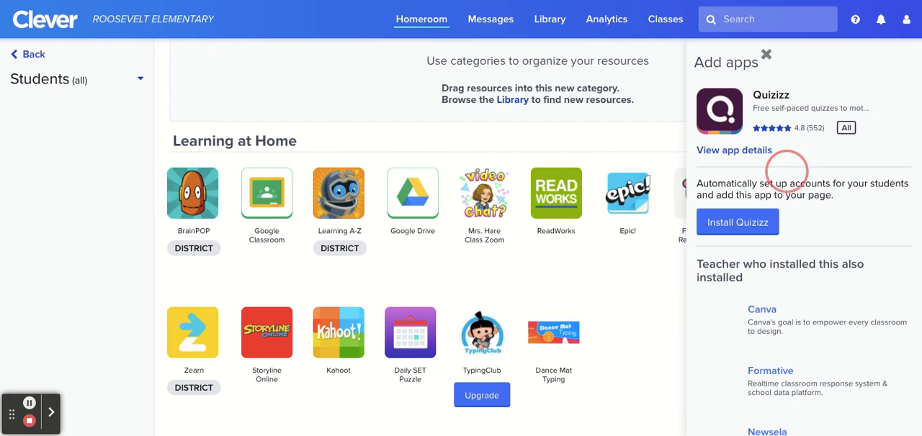
pyautogui.click(762, 225)
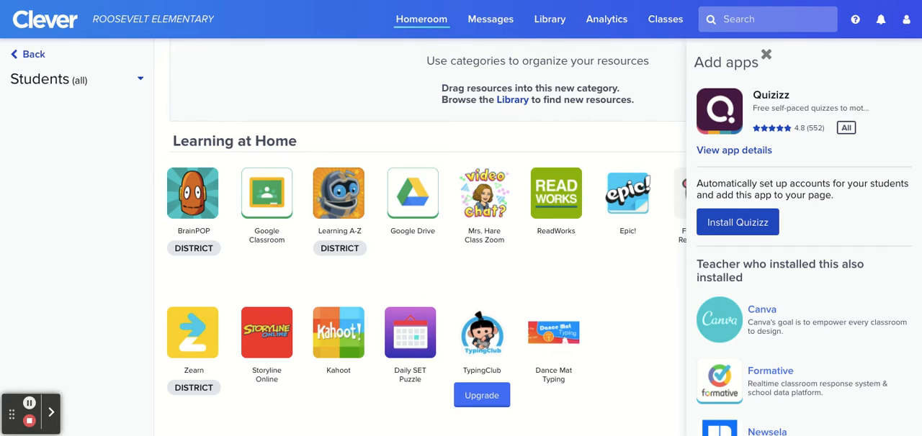
pyautogui.click(766, 55)
# Move the Quizizz app from Newly Added into the Learning at Home category, directly after BrainPOP
pyautogui.scroll(3, 406, 136)
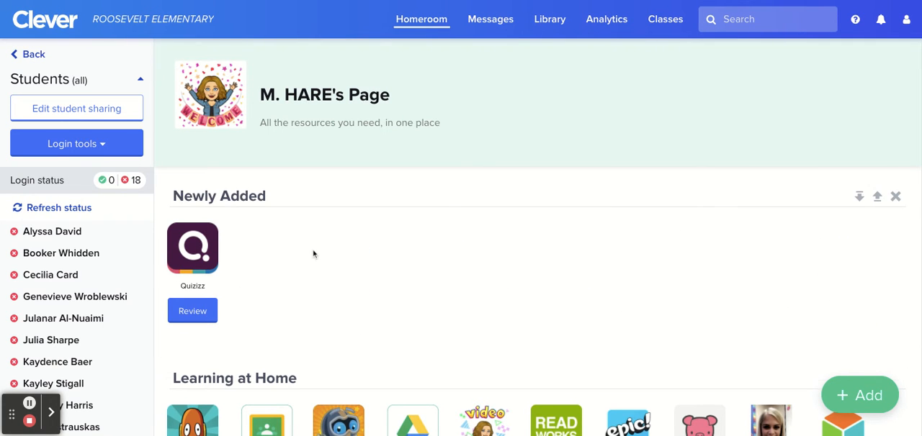
pyautogui.scroll(-2, 313, 253)
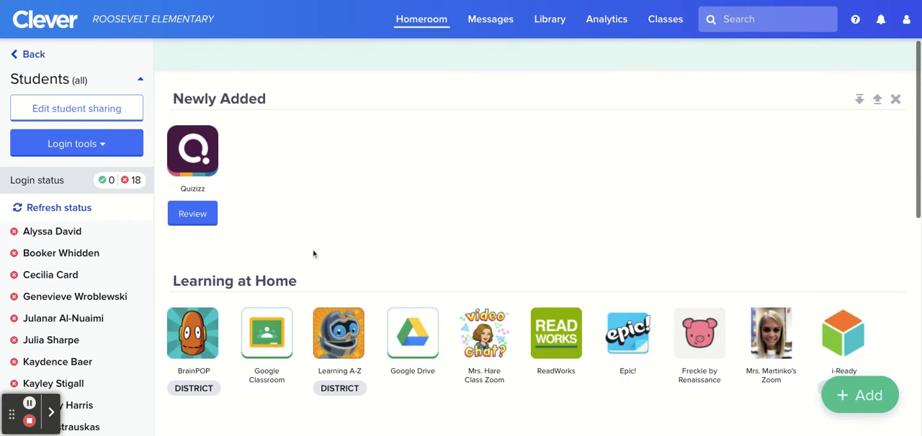
pyautogui.click(179, 159)
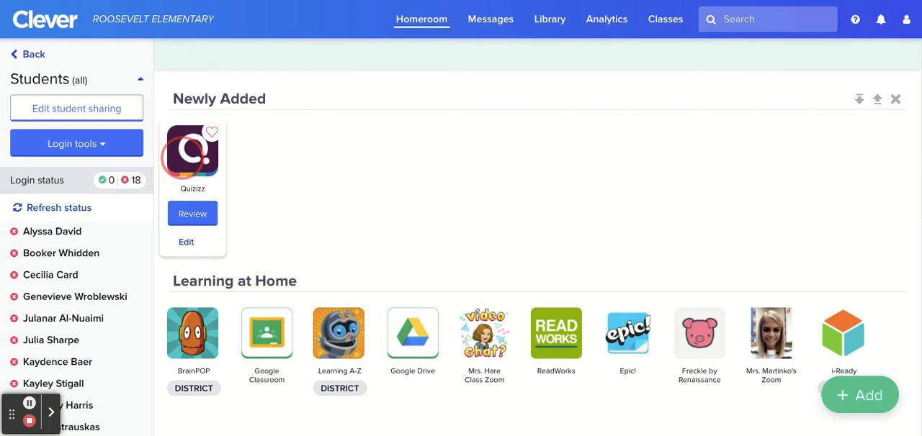
pyautogui.moveTo(180, 159); pyautogui.dragTo(252, 333)
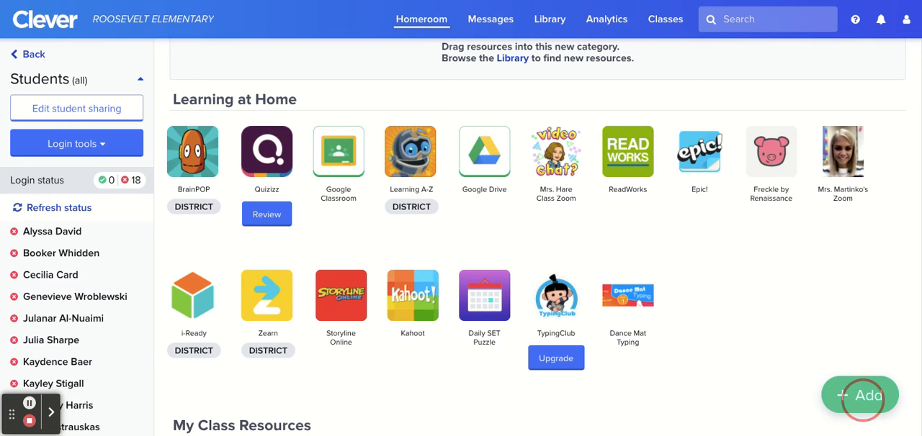
pyautogui.click(864, 398)
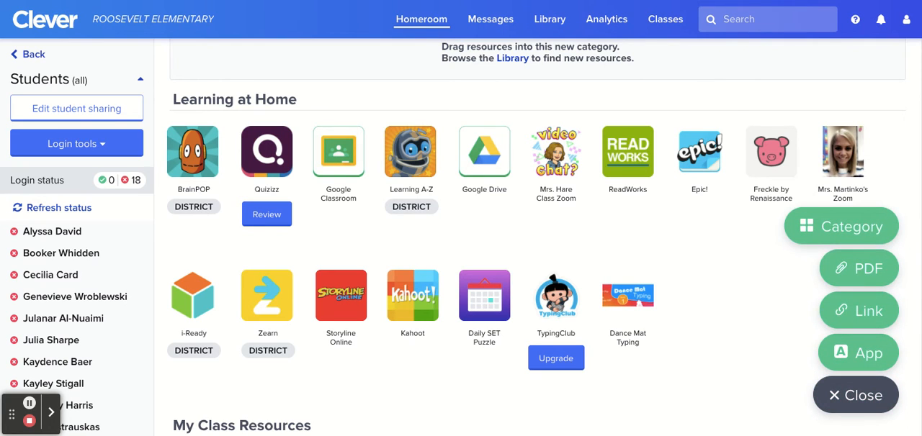
pyautogui.click(873, 311)
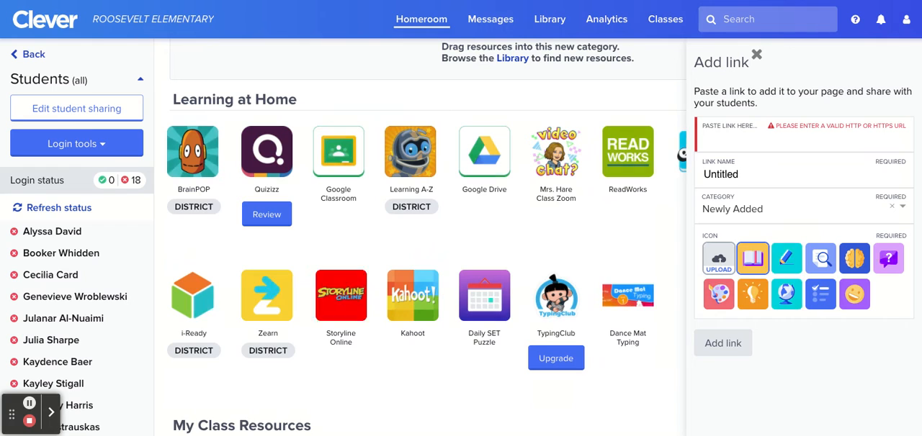
pyautogui.click(793, 136)
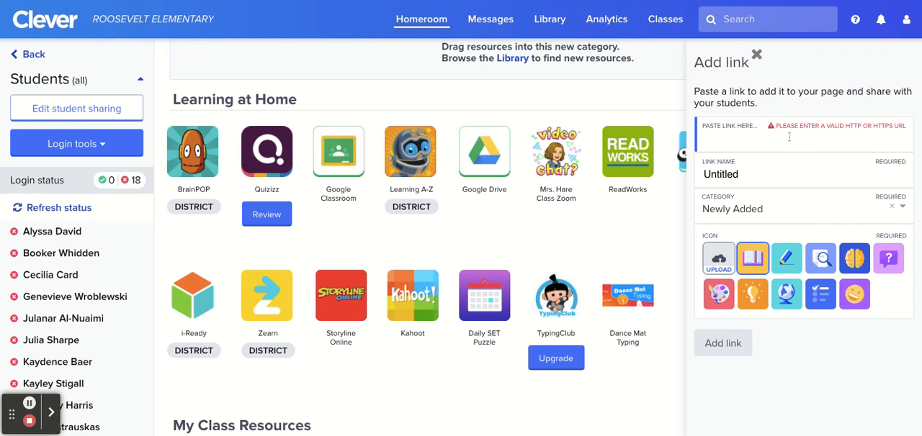
pyautogui.hotkey('ctrl', 'v')
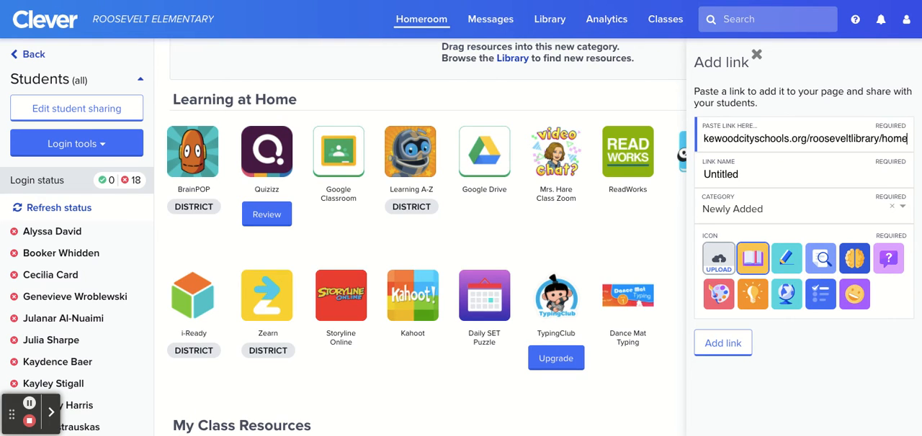
pyautogui.click(745, 174)
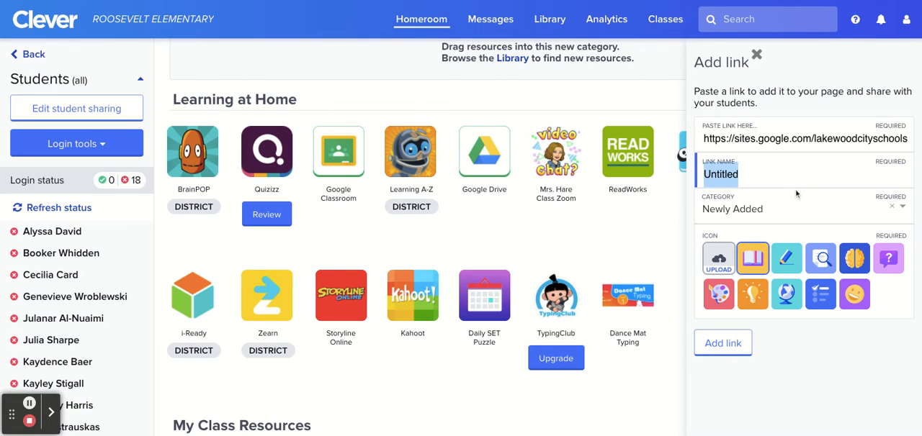
pyautogui.write('Roosee')
pyautogui.press('BackSpace')
pyautogui.write('velt Library')
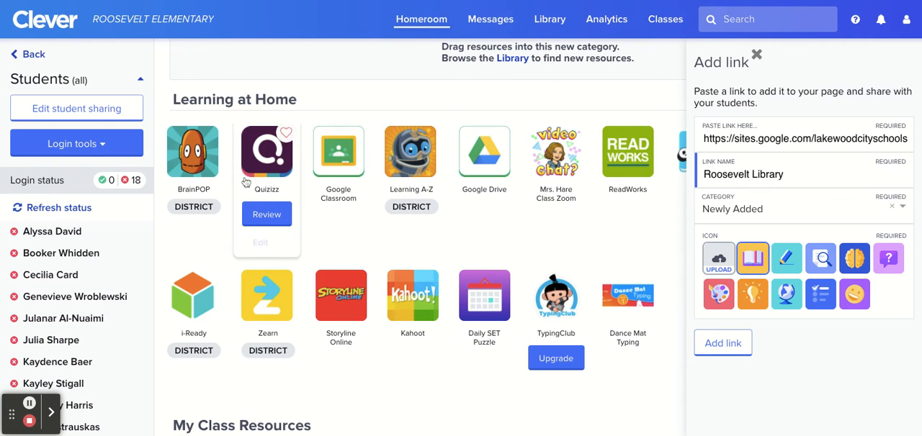
# Assign the Roosevelt Library link to the Learning at Home category with the open-book icon and add it to the page
pyautogui.scroll(3, 252, 201)
pyautogui.scroll(-6, 225, 248)
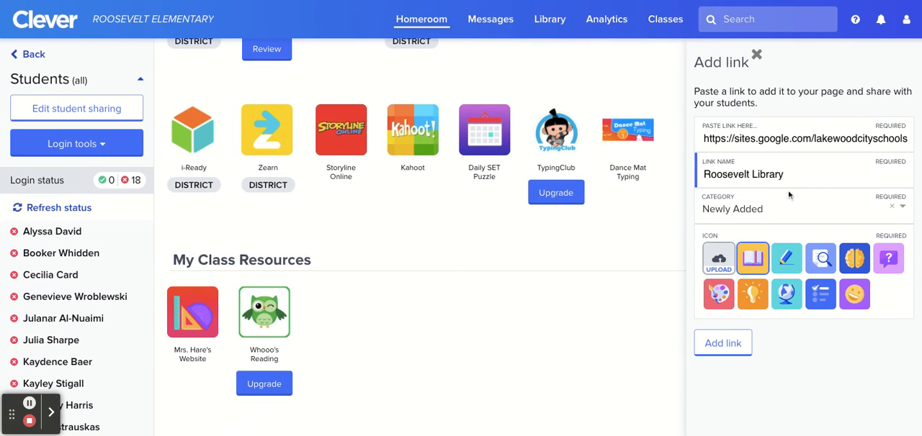
pyautogui.click(786, 216)
pyautogui.click(784, 260)
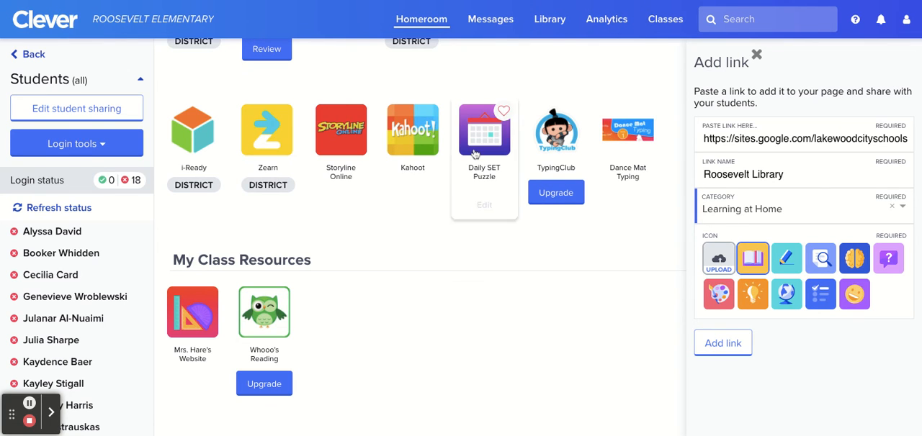
pyautogui.scroll(1, 474, 153)
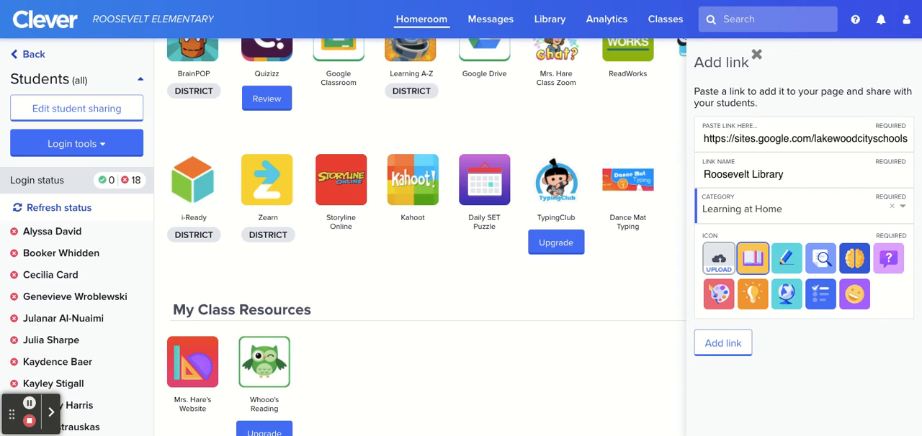
pyautogui.click(761, 259)
pyautogui.click(723, 344)
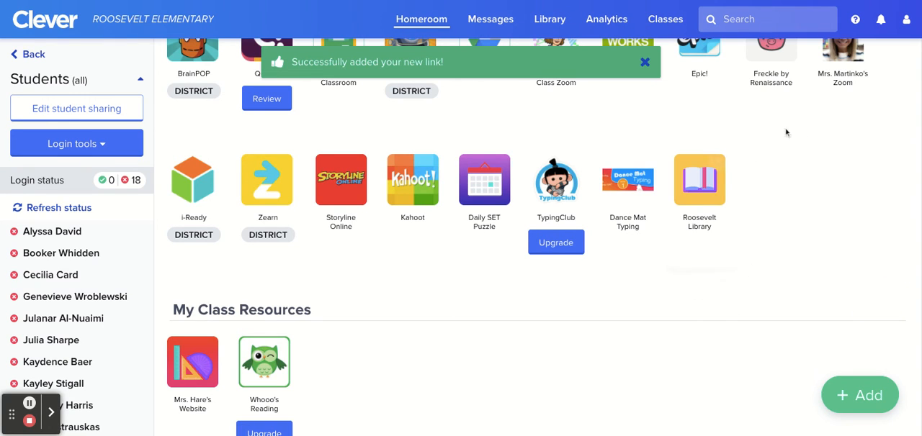
pyautogui.scroll(1, 748, 210)
pyautogui.scroll(2, 748, 210)
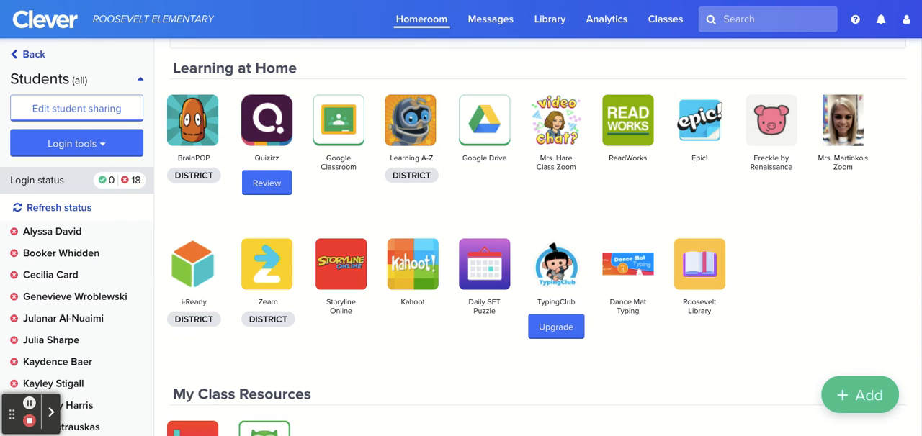
pyautogui.click(881, 406)
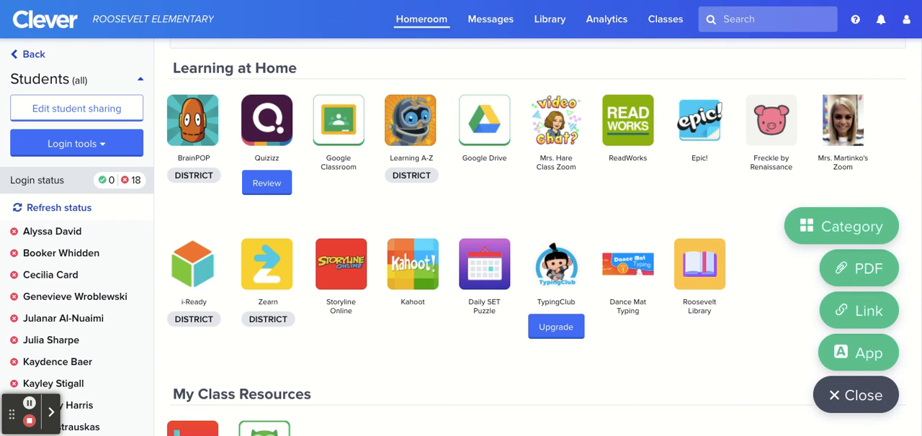
pyautogui.click(862, 352)
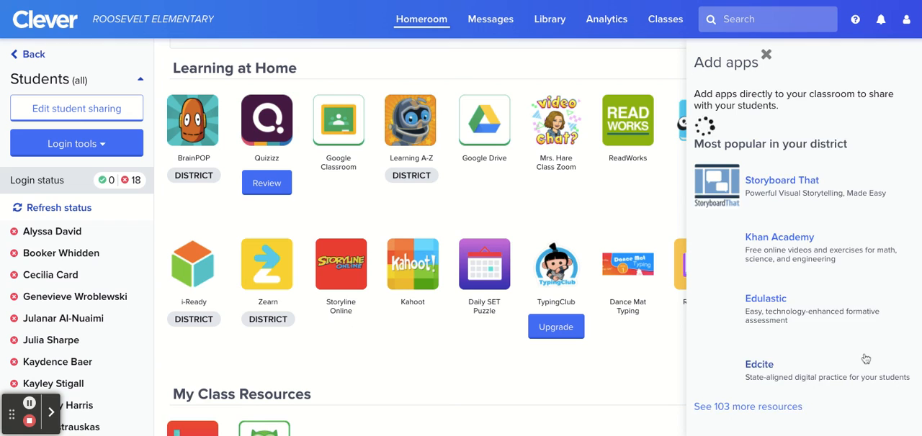
pyautogui.click(760, 142)
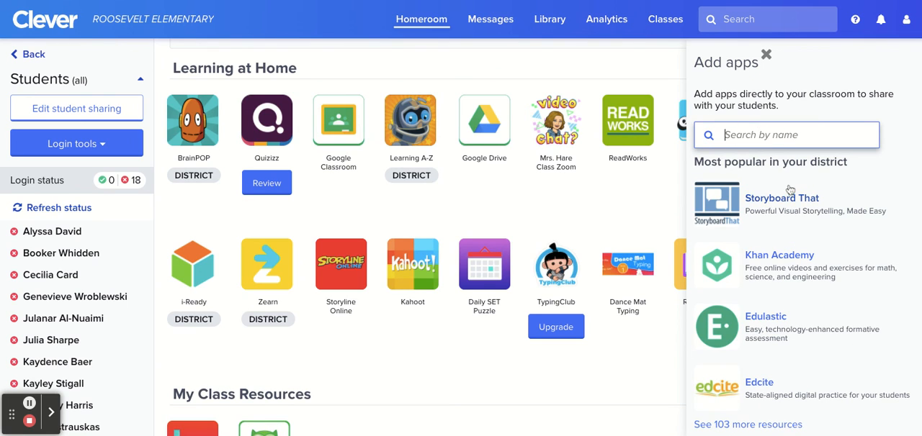
pyautogui.click(772, 204)
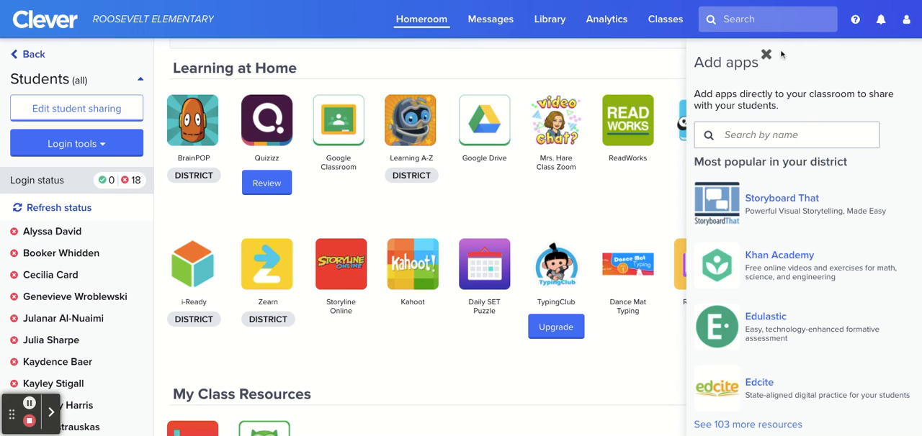
pyautogui.click(766, 56)
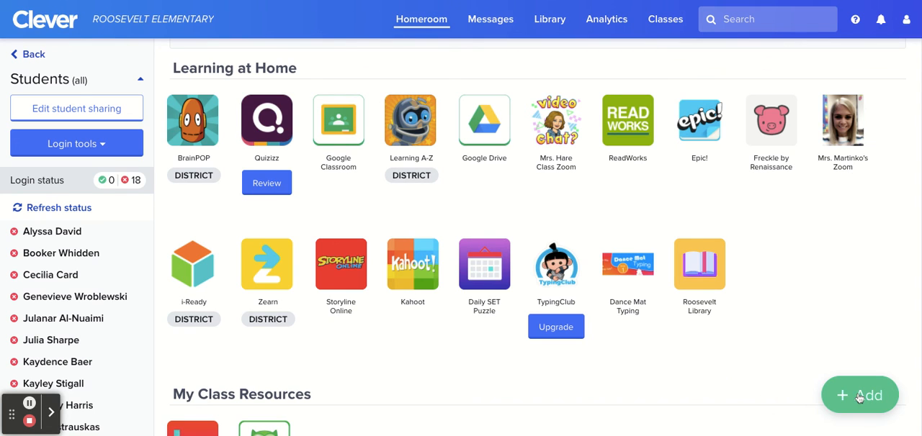
# Open a blank form for adding another link to the class page
pyautogui.click(857, 395)
pyautogui.click(850, 311)
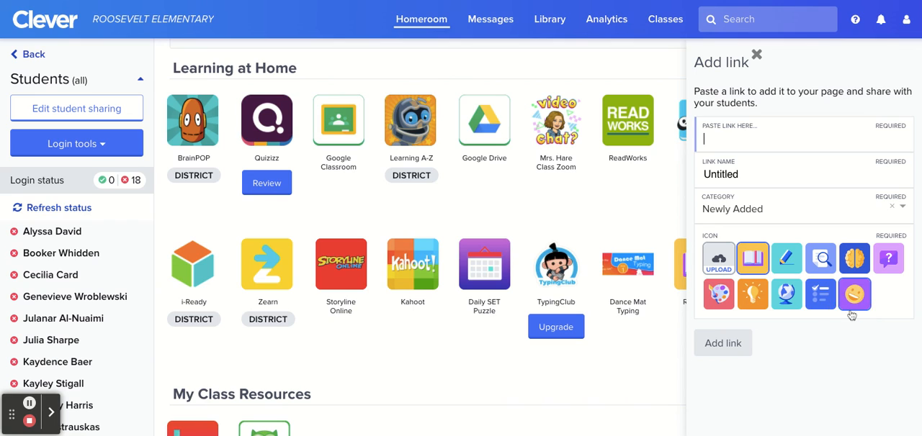